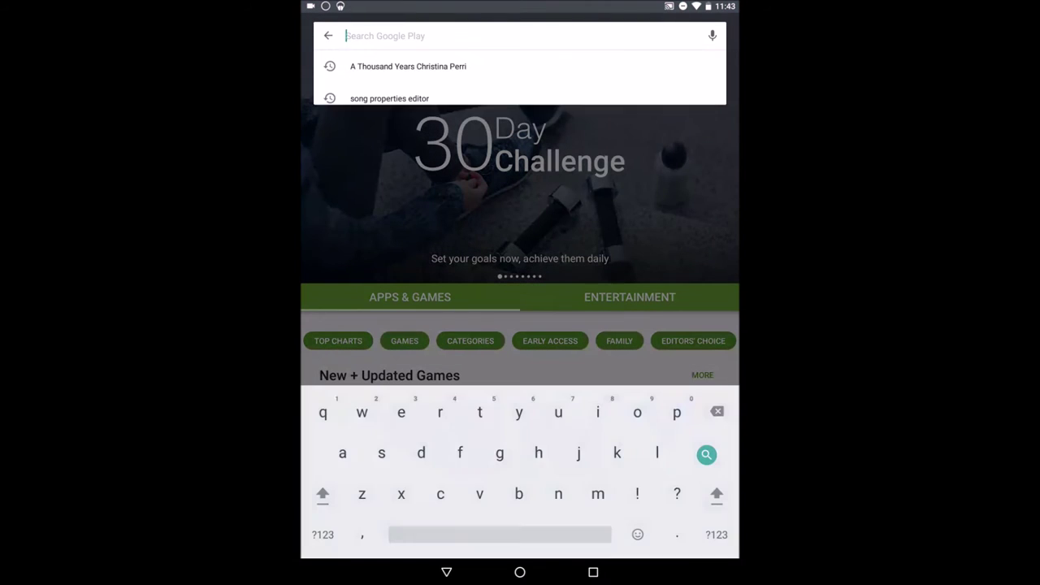
# Search 'bass booster' and open the free Bass Booster page by Desaxed Studios.
pyautogui.write('Bass')
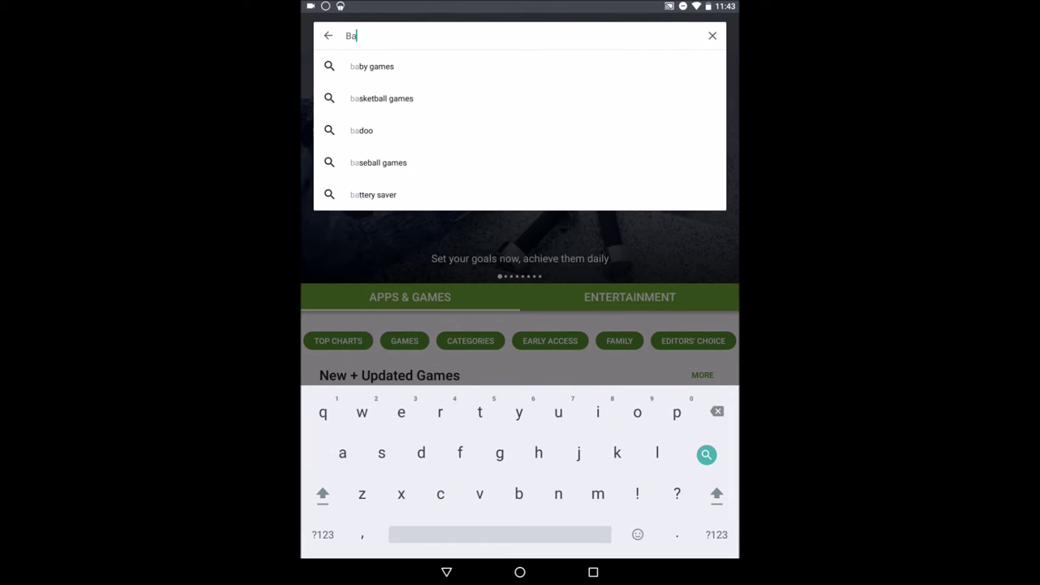
pyautogui.click(382, 66)
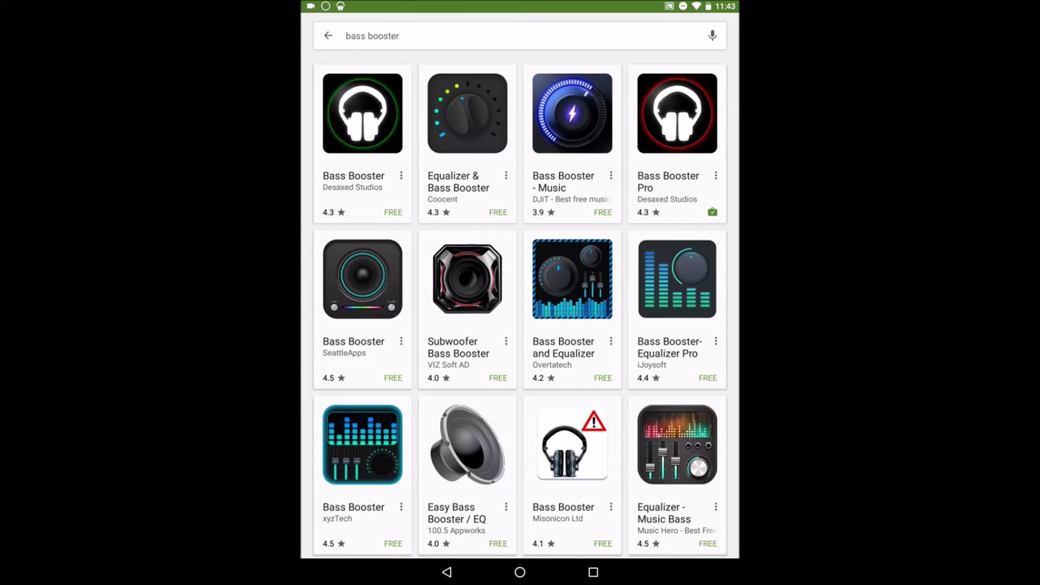
pyautogui.click(353, 129)
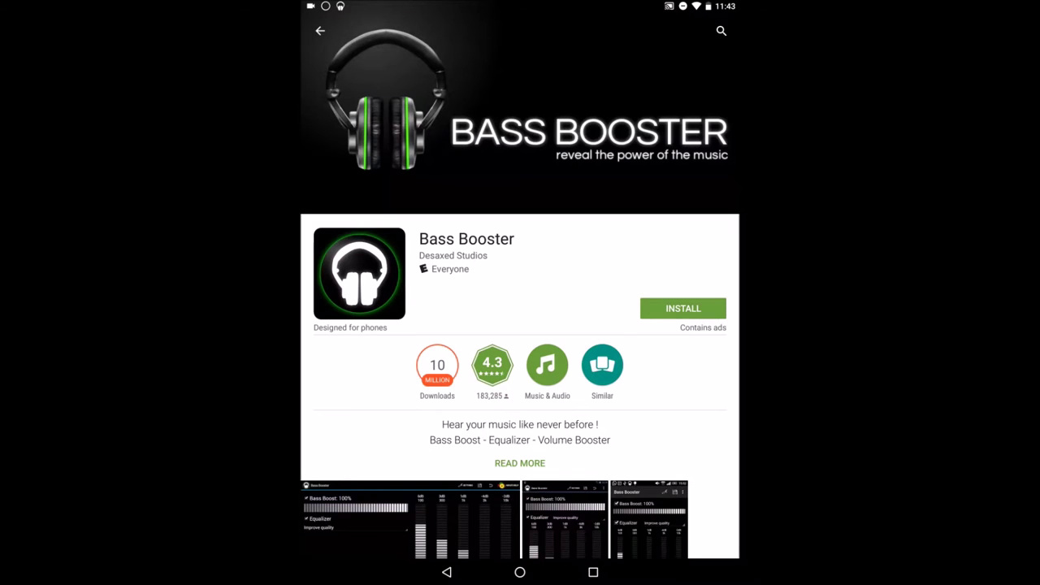
pyautogui.scroll(-5, 520, 325)
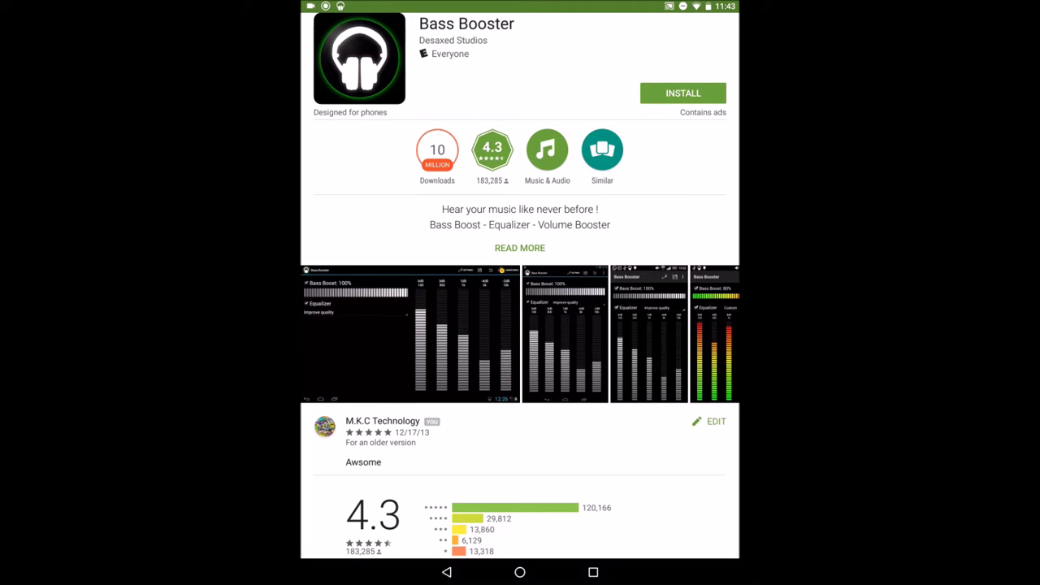
# Return to the search results and browse the installed Bass Booster Pro store page.
pyautogui.click(447, 572)
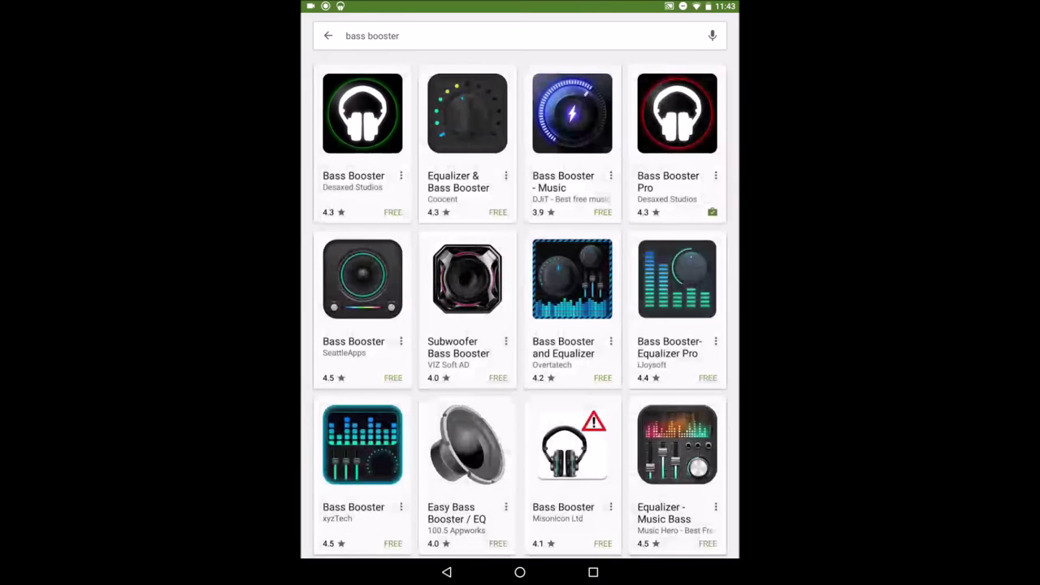
pyautogui.click(668, 114)
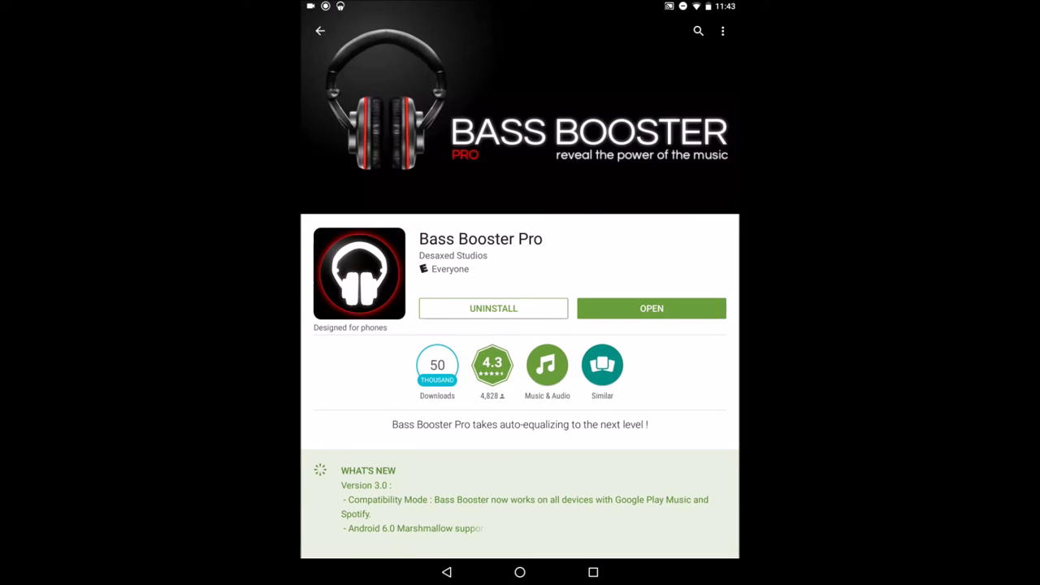
pyautogui.scroll(-5, 628, 516)
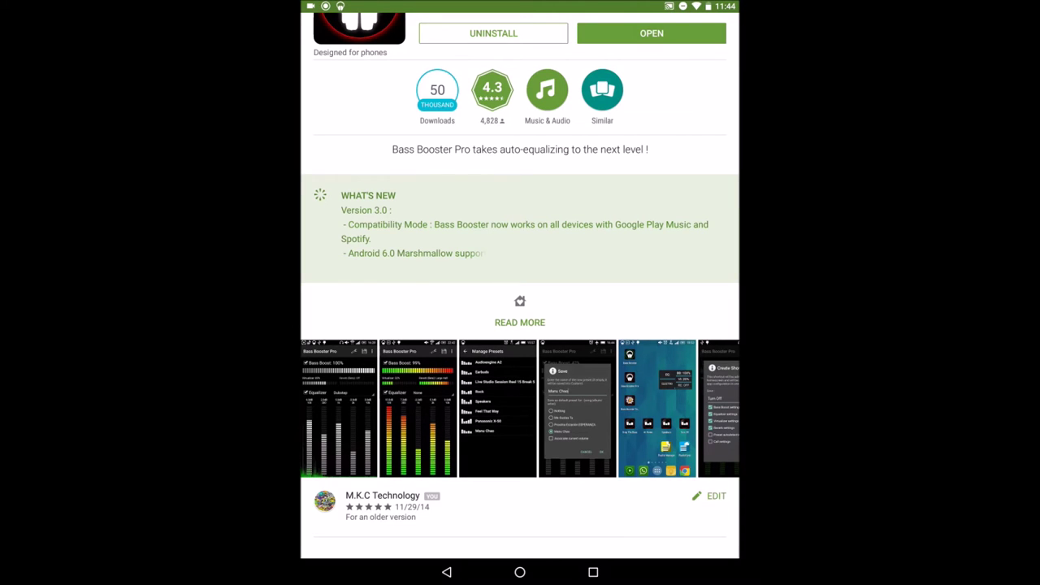
pyautogui.scroll(5, 520, 293)
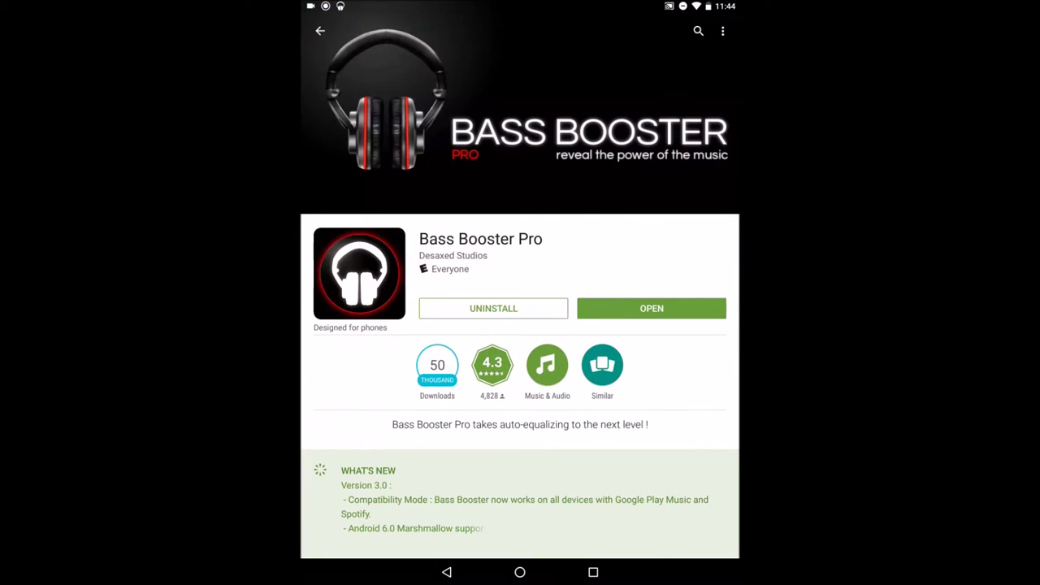
# Launch Bass Booster Pro from its store page and open the app's Settings screen.
pyautogui.click(683, 311)
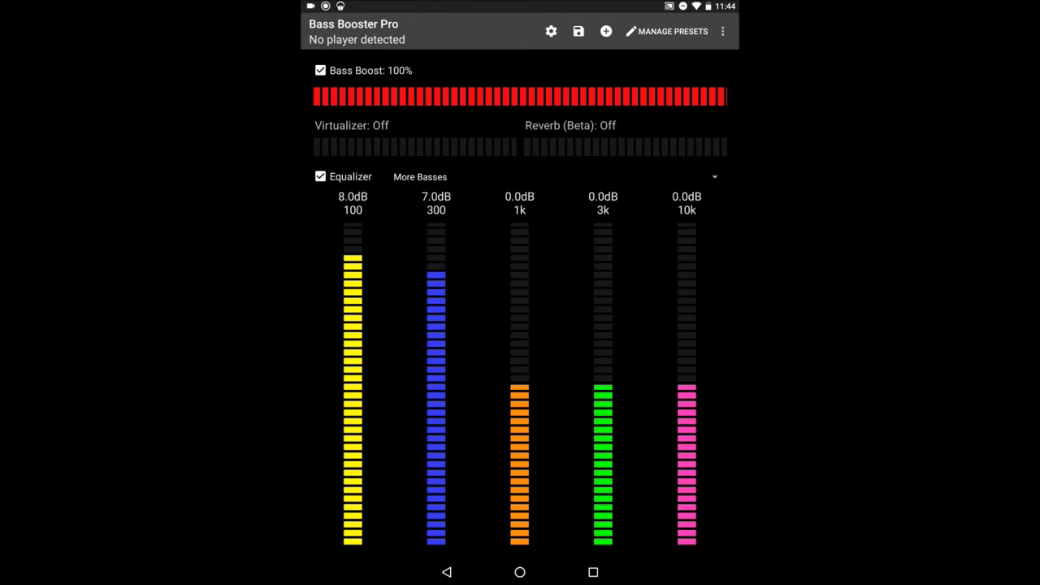
pyautogui.click(551, 31)
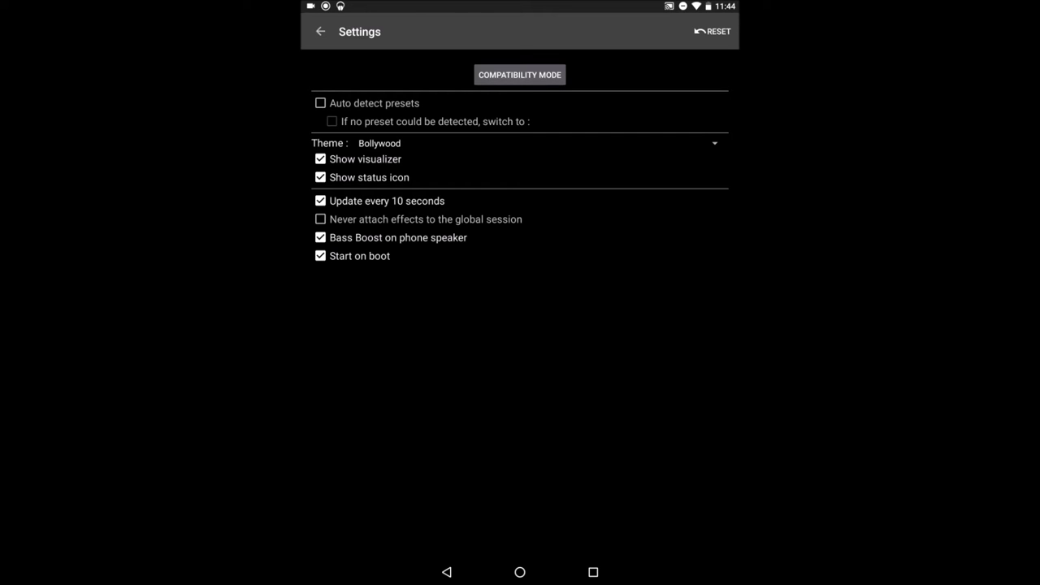
pyautogui.click(425, 142)
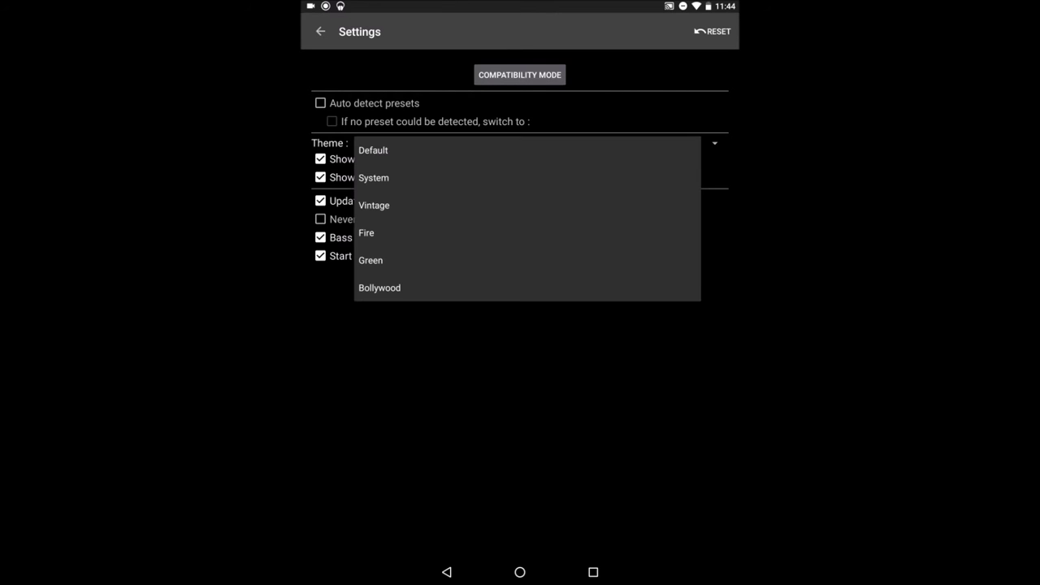
pyautogui.click(379, 288)
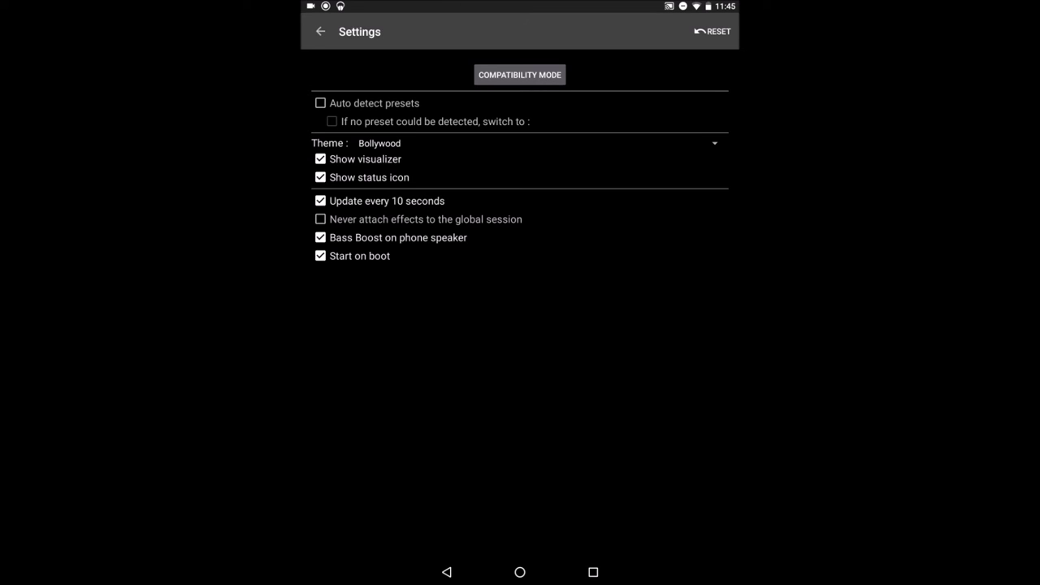
pyautogui.click(447, 572)
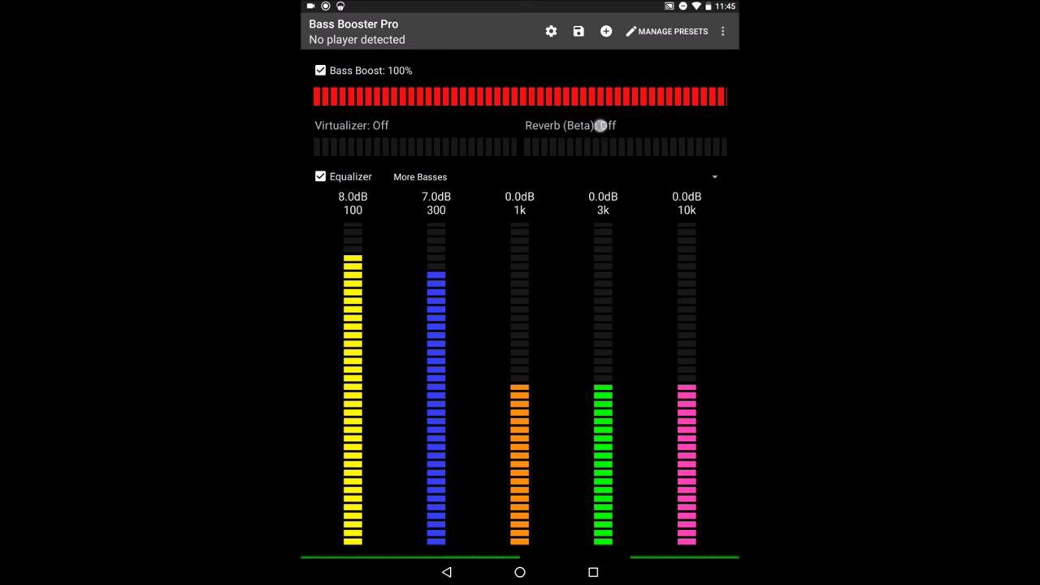
pyautogui.moveTo(691, 96)
pyautogui.mouseDown()
pyautogui.moveTo(402, 136)
pyautogui.moveTo(416, 136)
pyautogui.mouseUp()
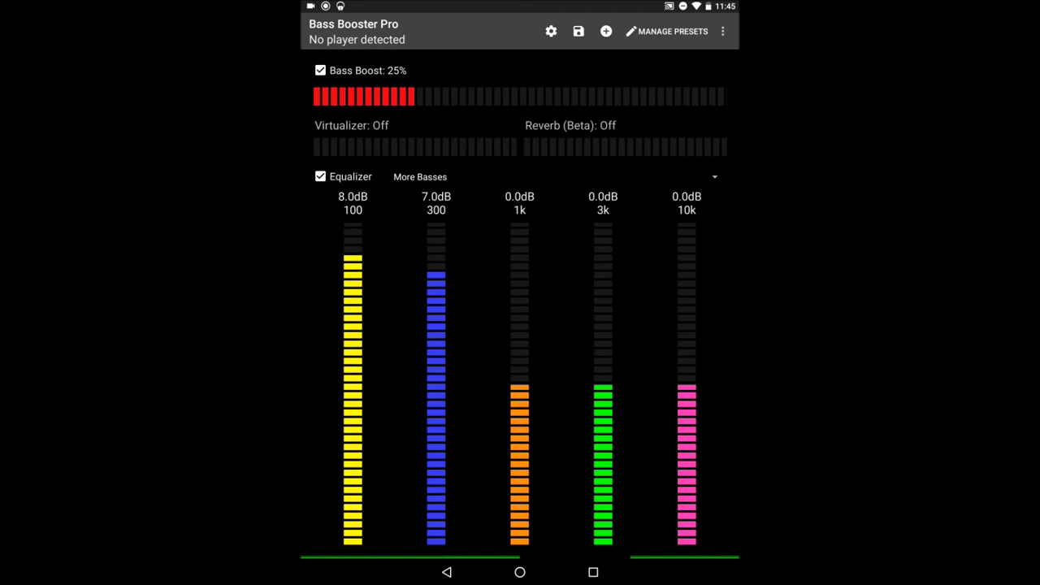
pyautogui.moveTo(418, 89); pyautogui.dragTo(734, 86)
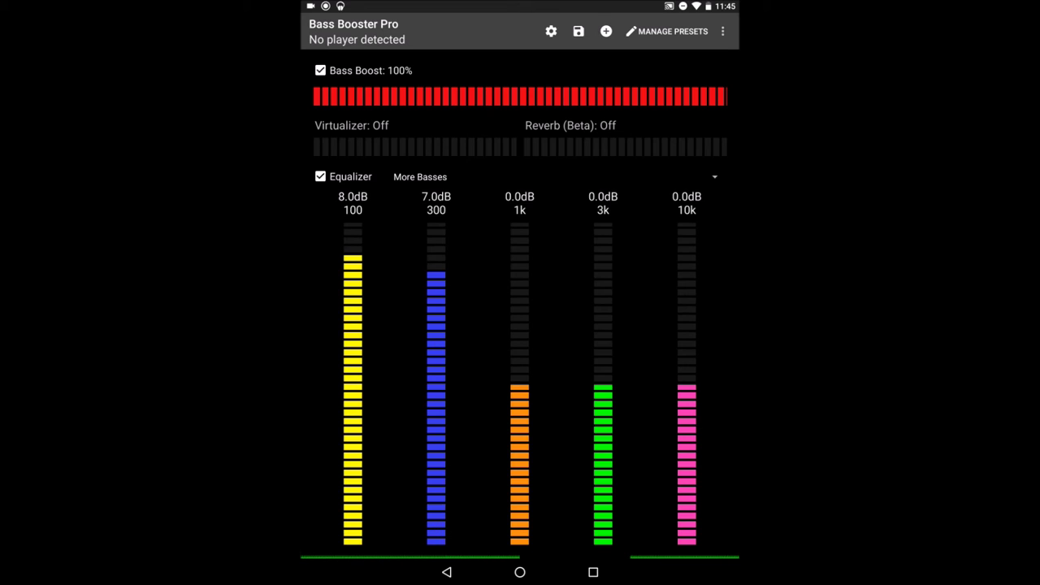
pyautogui.click(470, 174)
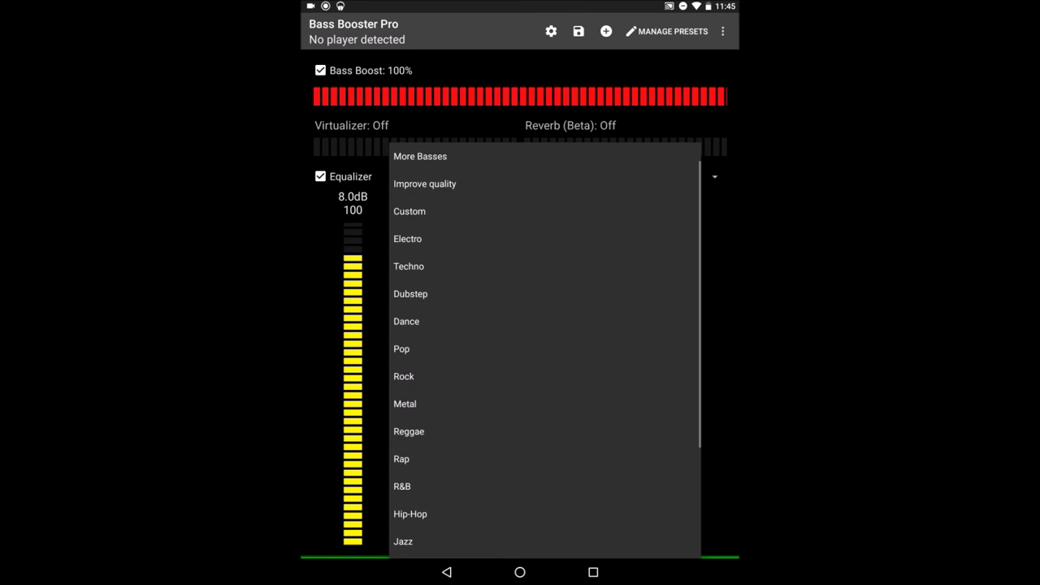
pyautogui.scroll(1, 488, 325)
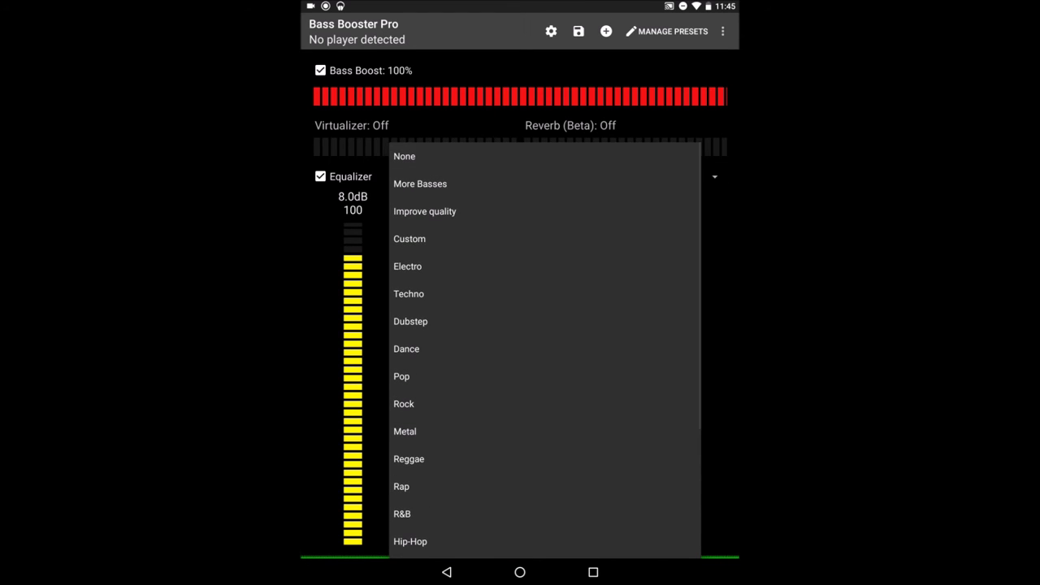
pyautogui.click(420, 181)
pyautogui.click(454, 177)
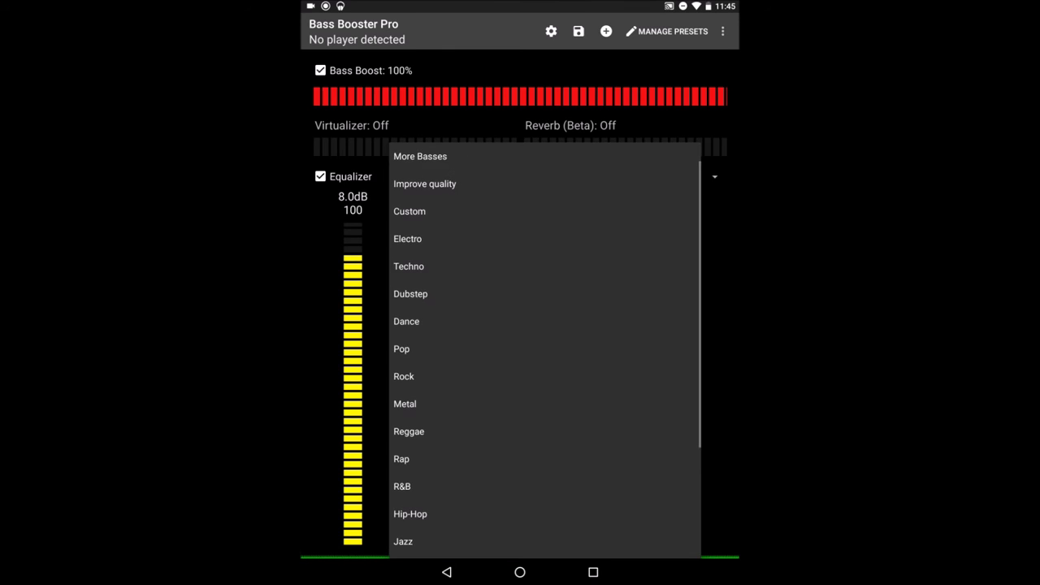
pyautogui.click(420, 156)
pyautogui.click(420, 176)
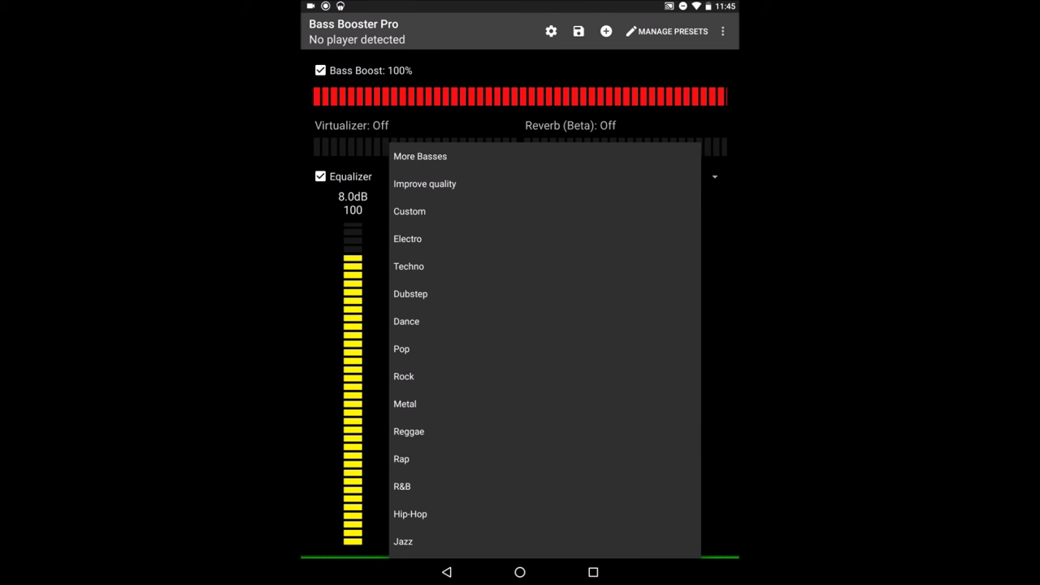
pyautogui.moveTo(541, 264); pyautogui.dragTo(541, 293)
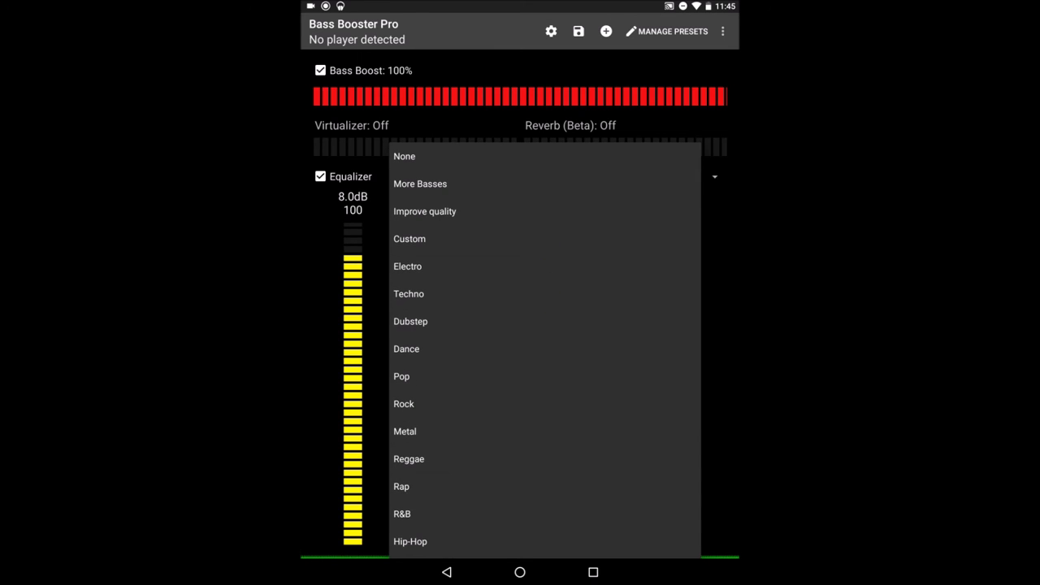
pyautogui.click(410, 237)
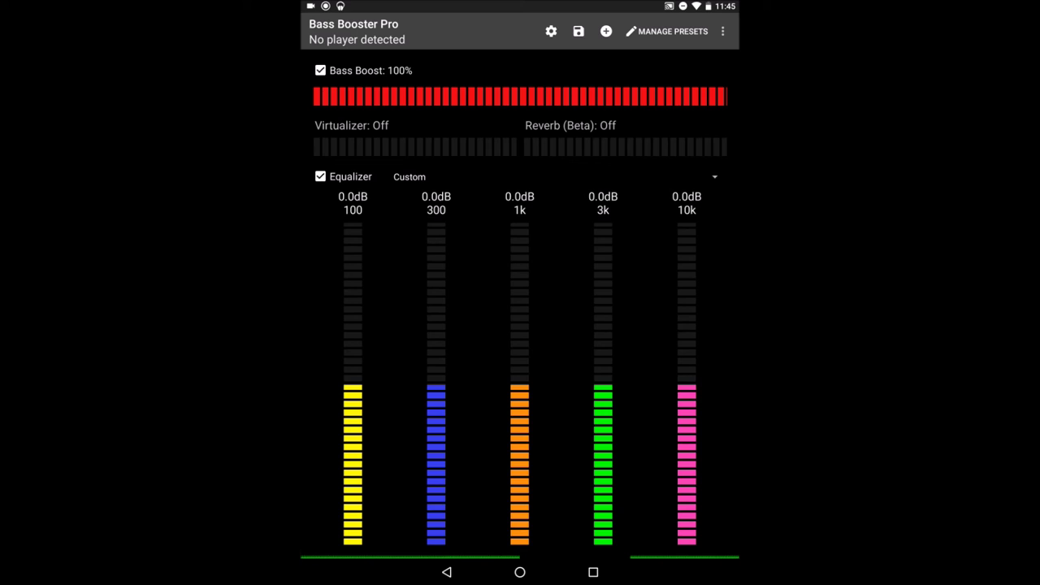
pyautogui.click(482, 175)
pyautogui.moveTo(497, 202); pyautogui.dragTo(497, 281)
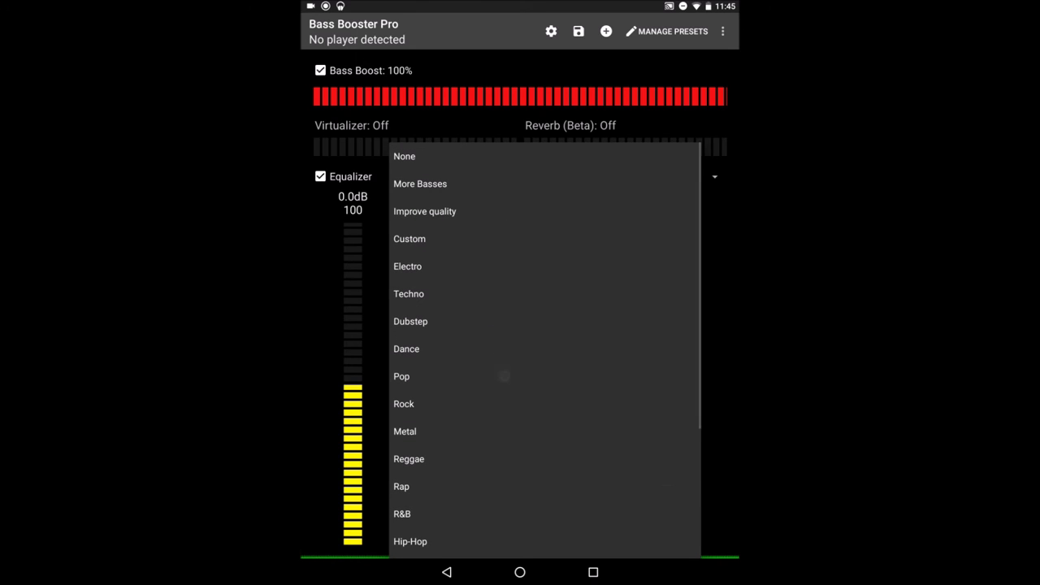
pyautogui.click(462, 182)
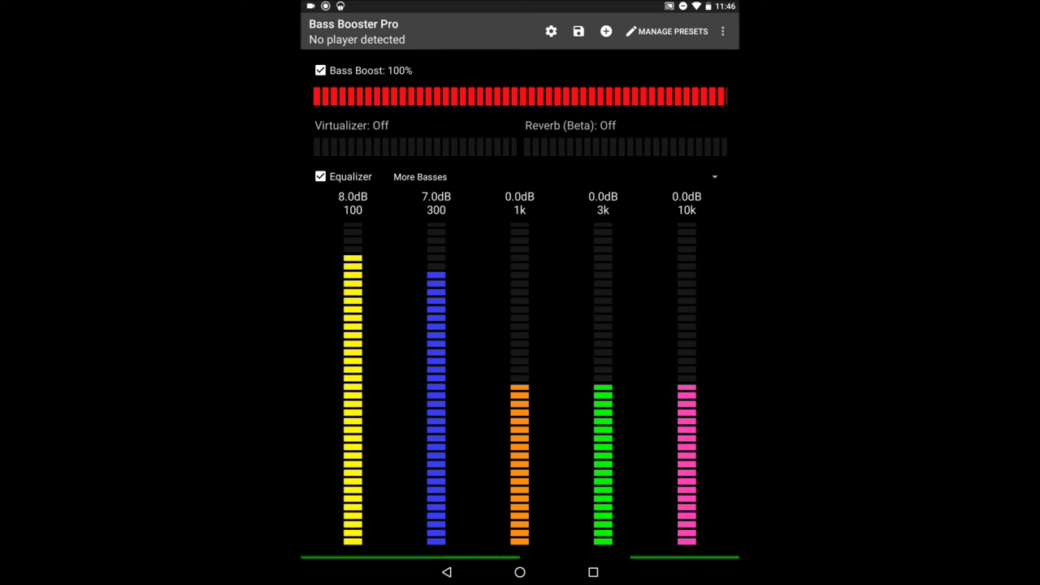
# Choose the Custom equalizer preset, set Bass Boost to 25%, and return to the store page.
pyautogui.click(492, 174)
pyautogui.click(446, 211)
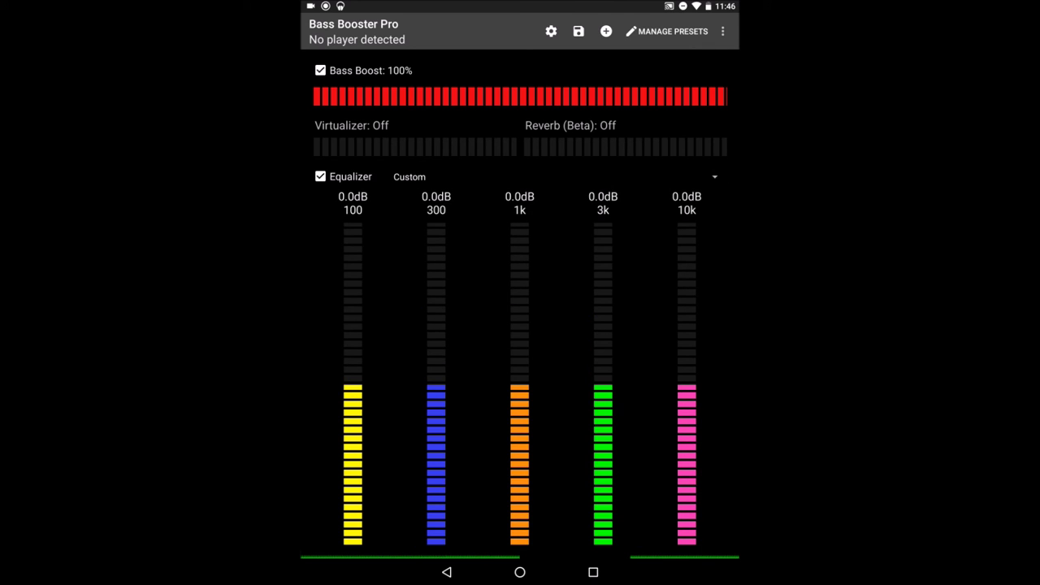
pyautogui.moveTo(720, 91); pyautogui.dragTo(413, 133)
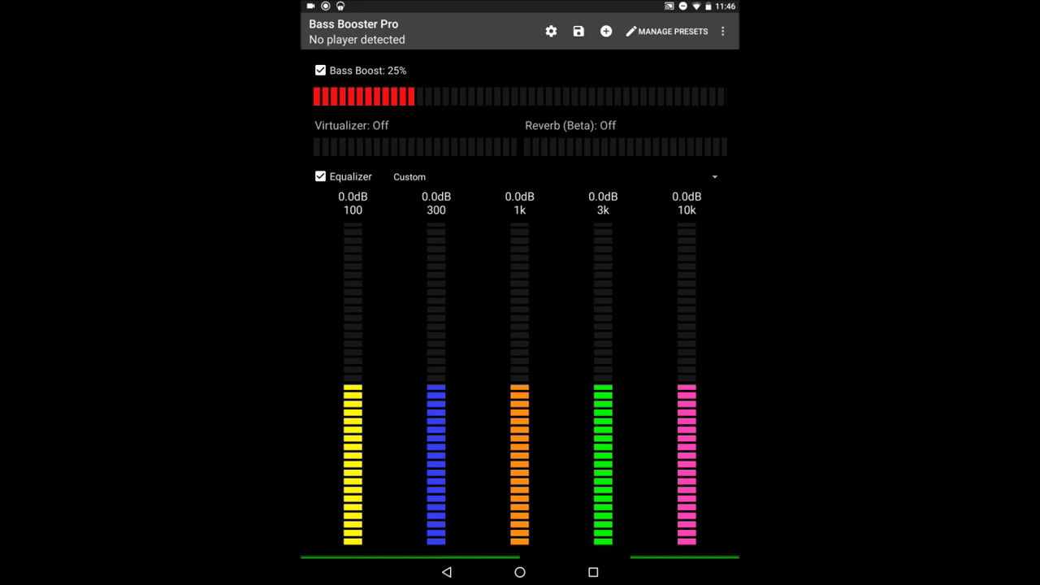
pyautogui.click(446, 572)
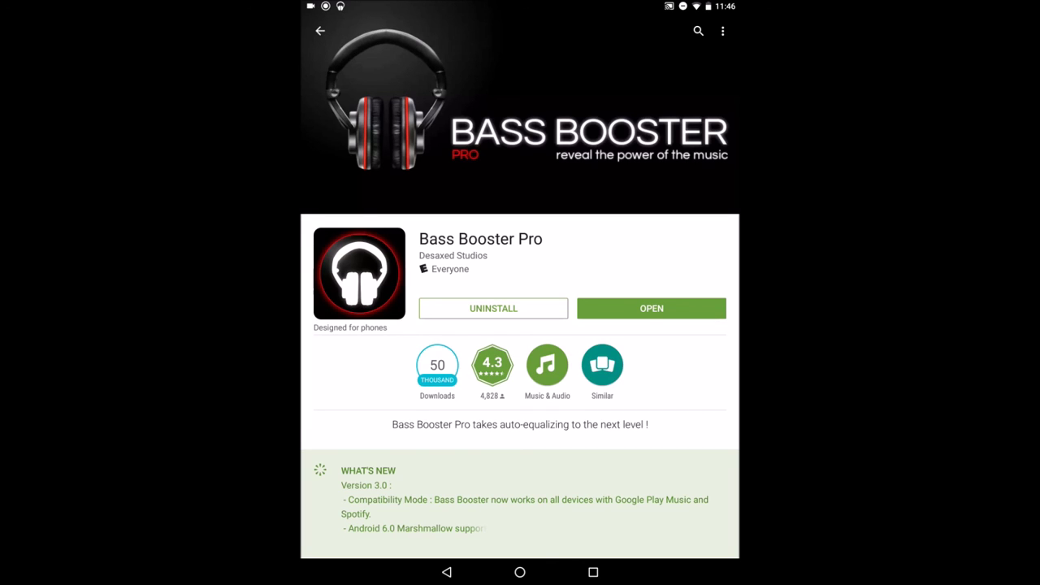
# Leave the Bass Booster Pro store page for the Android home screen.
pyautogui.click(520, 572)
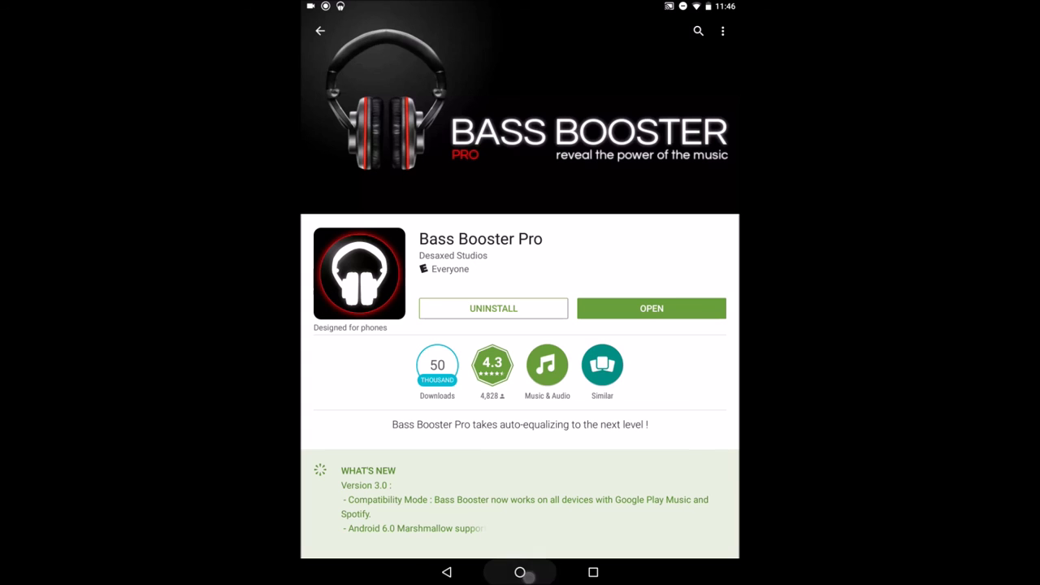